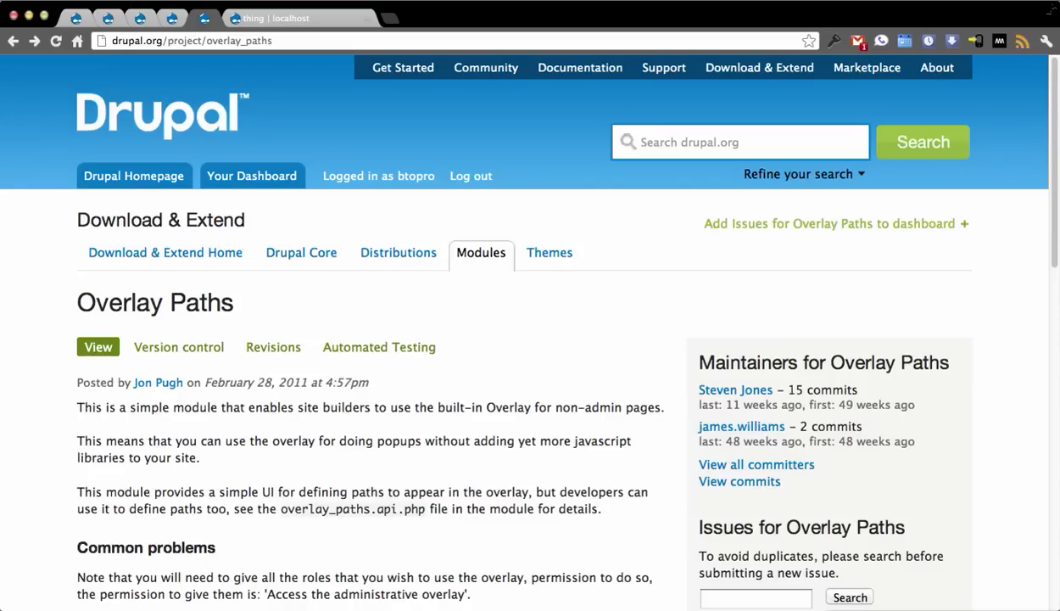
Step: Examine the Overlay Paths project page, from its description and common problems down to the available releases
{"action": "scroll", "coordinate": [530, 322], "scroll_direction": "down", "scroll_amount": 3}
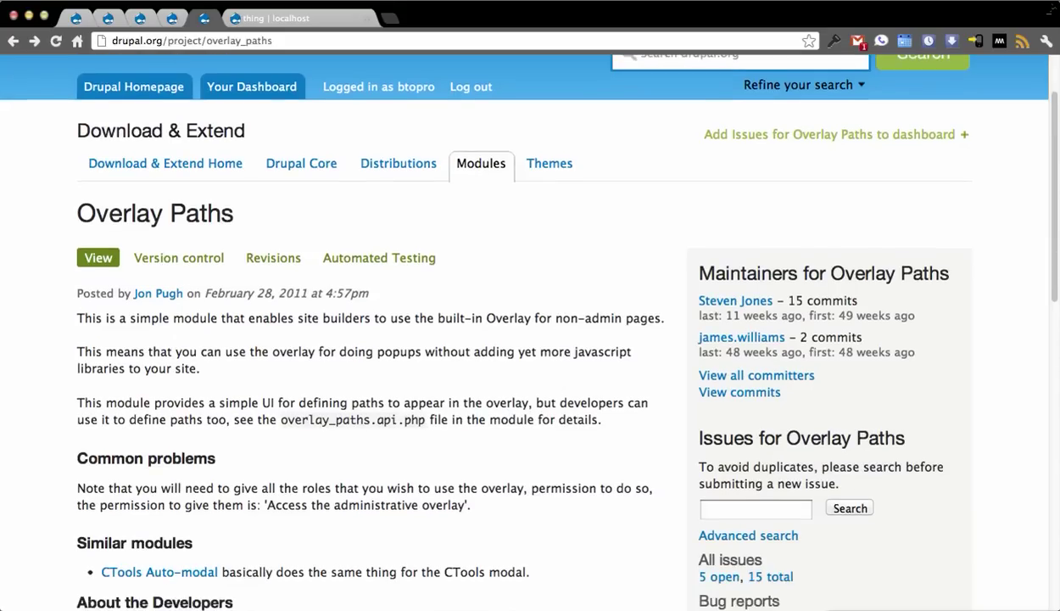
{"action": "scroll", "coordinate": [530, 322], "scroll_direction": "down", "scroll_amount": 1}
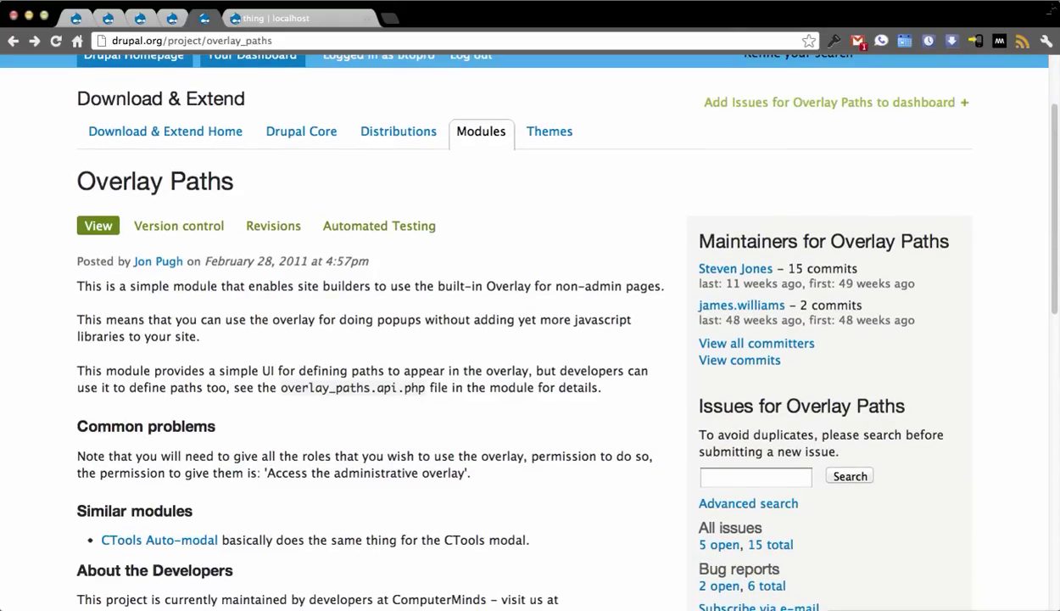
{"action": "scroll", "coordinate": [530, 322], "scroll_direction": "down", "scroll_amount": 3}
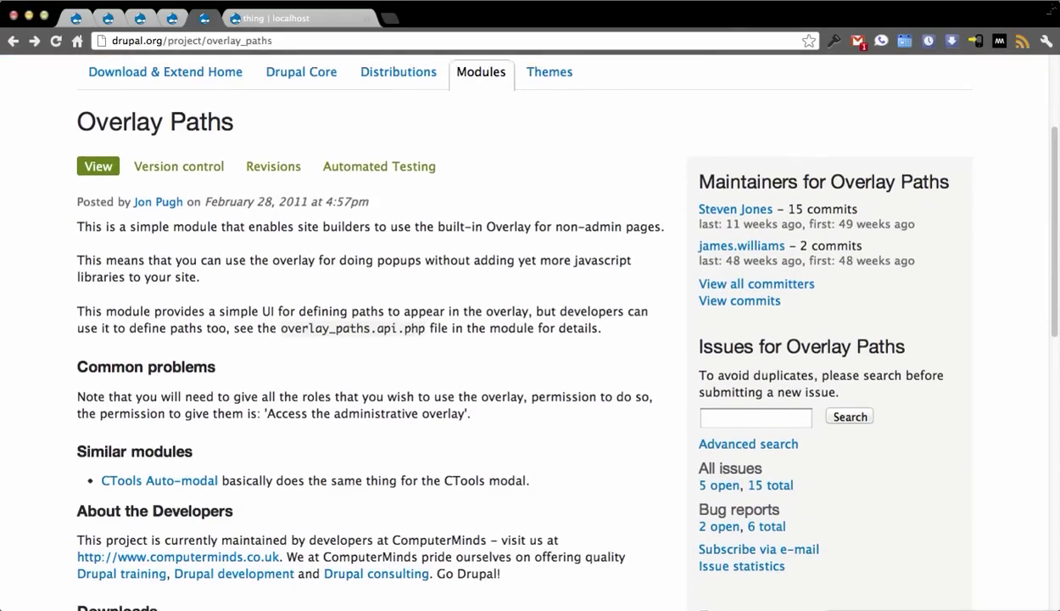
{"action": "scroll", "coordinate": [530, 323], "scroll_direction": "down", "scroll_amount": 2}
{"action": "scroll", "coordinate": [531, 322], "scroll_direction": "down", "scroll_amount": 5}
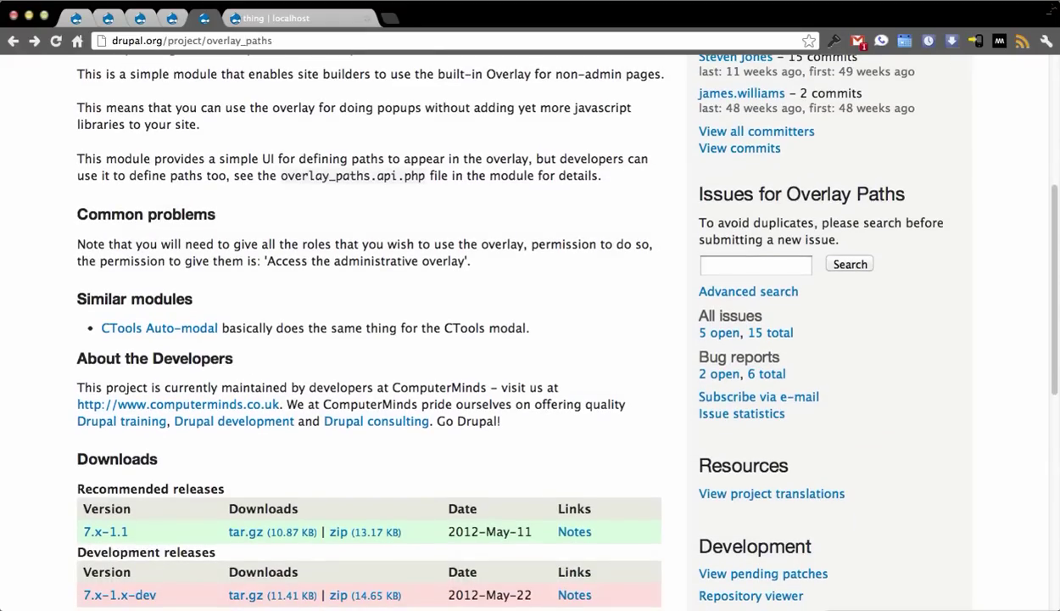
{"action": "scroll", "coordinate": [530, 322], "scroll_direction": "down", "scroll_amount": 2}
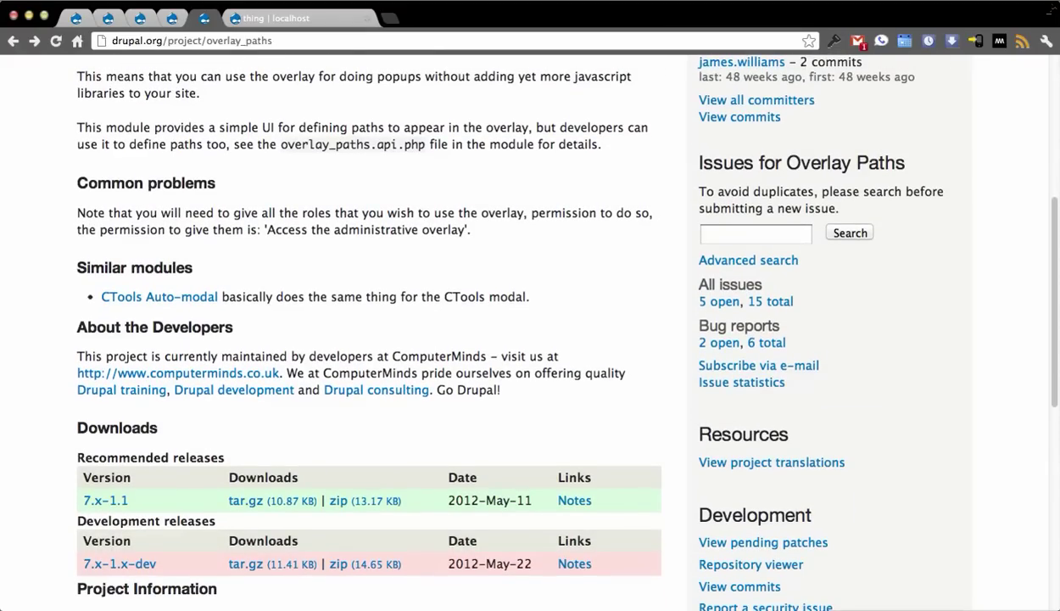
{"action": "scroll", "coordinate": [531, 322], "scroll_direction": "down", "scroll_amount": 3}
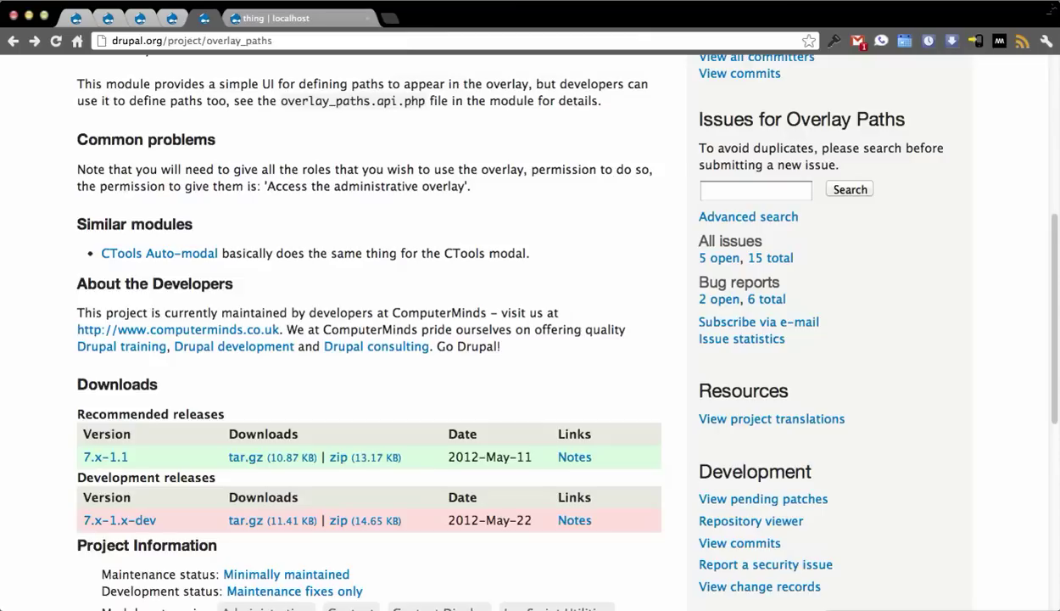
Step: On the local site, filter the module list by "overlay" and open the configuration of Overlay paths UI
{"action": "left_click", "coordinate": [297, 18]}
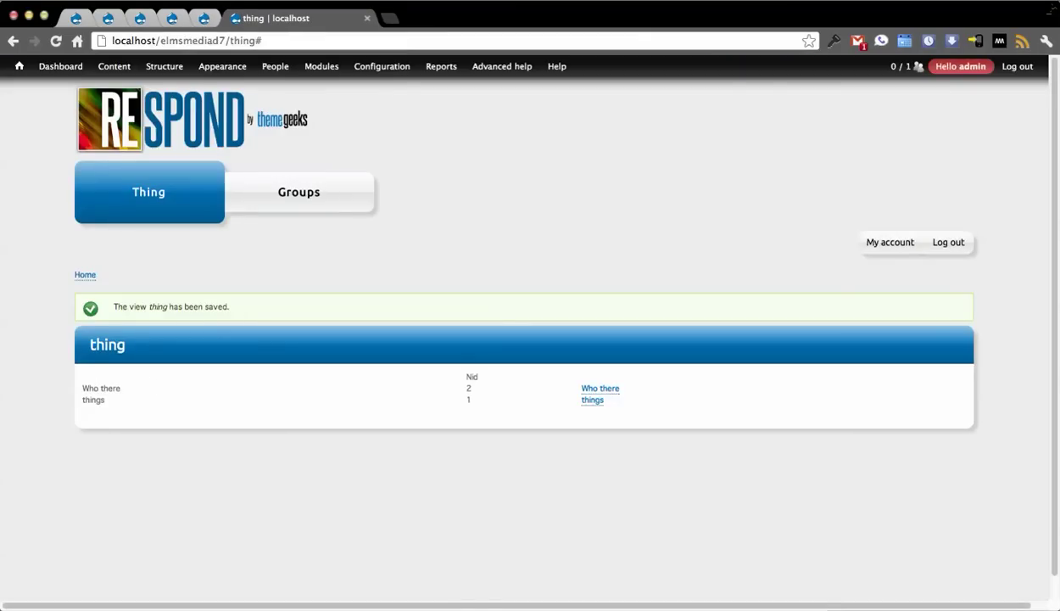
{"action": "left_click", "coordinate": [321, 67]}
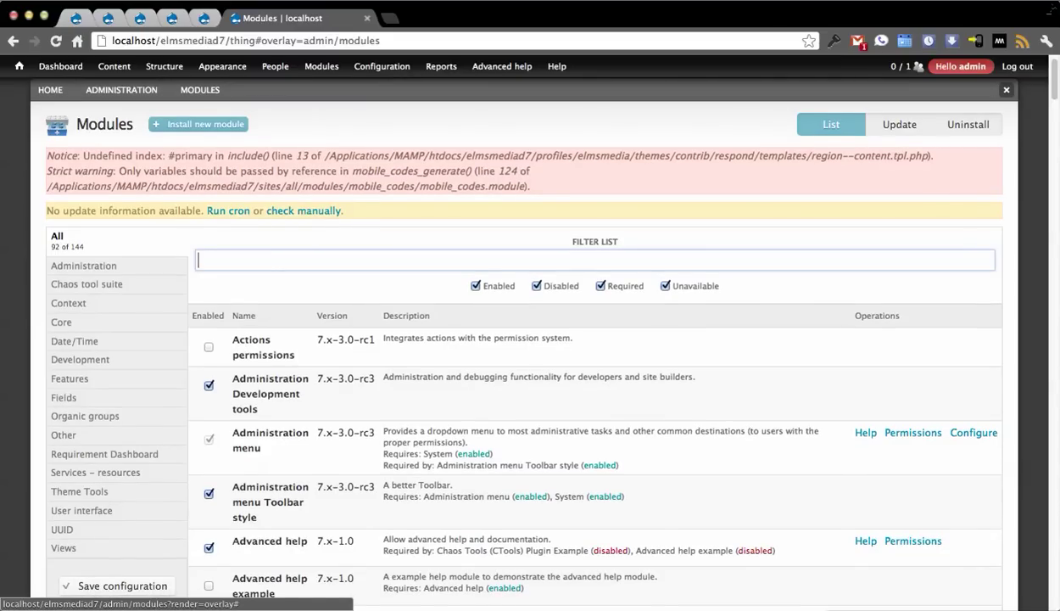
{"action": "type", "text": "overlay"}
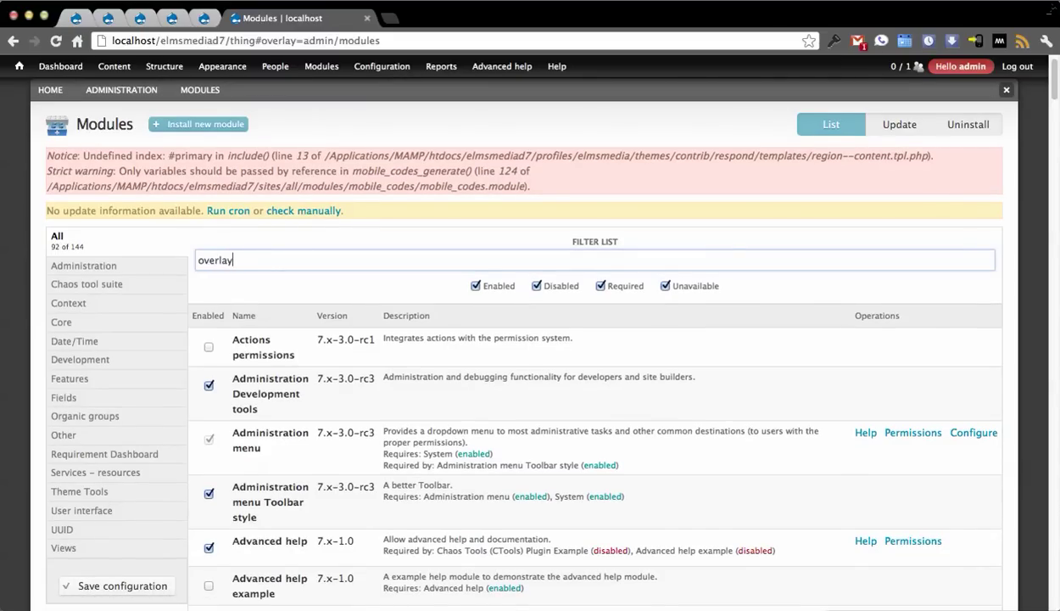
{"action": "scroll", "coordinate": [523, 348], "scroll_direction": "down", "scroll_amount": 1}
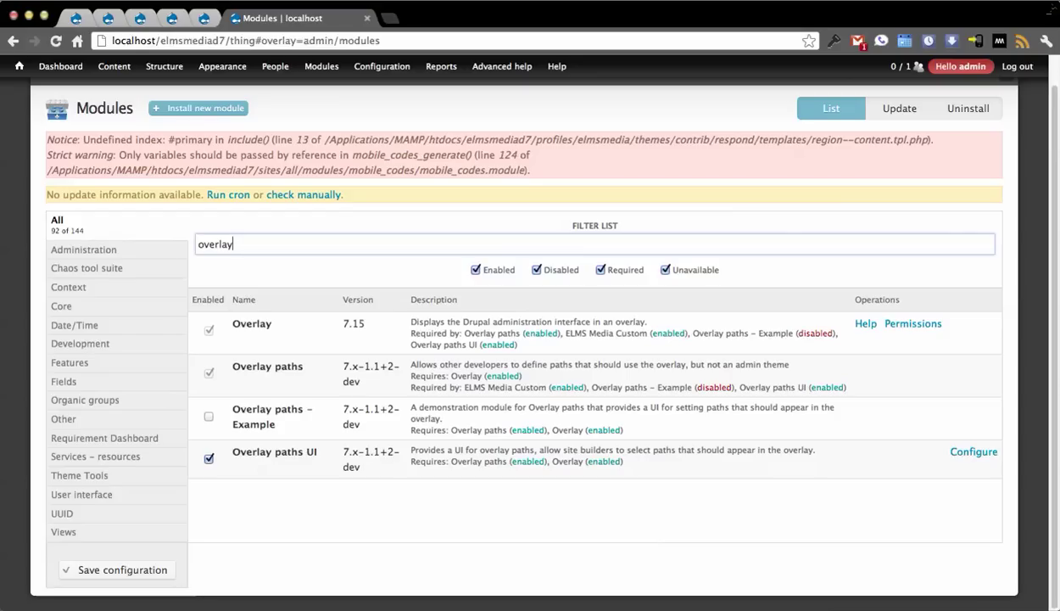
{"action": "left_click", "coordinate": [974, 451]}
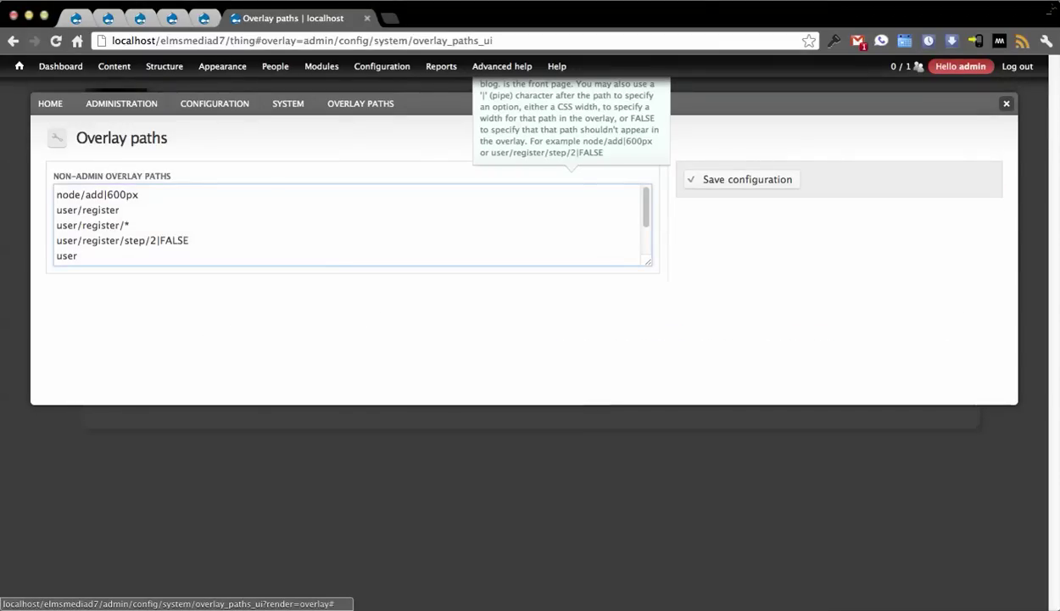
Step: Enlarge the non-admin overlay paths list, examine the user and node/*/render_preview entries, and close the configuration without saving
{"action": "left_click", "coordinate": [188, 240]}
{"action": "left_click_drag", "start_coordinate": [647, 261], "coordinate": [648, 331]}
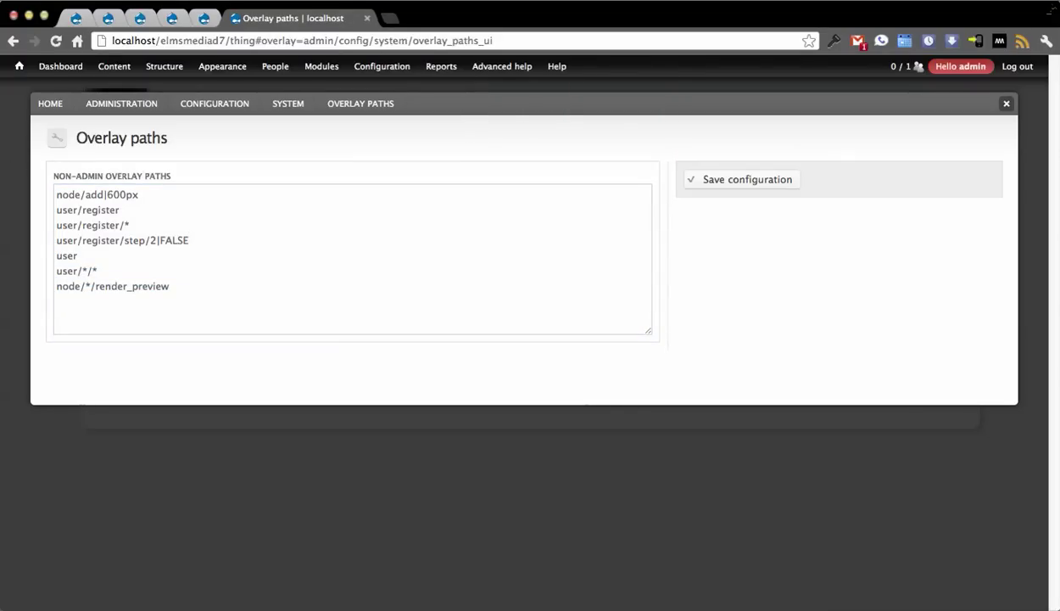
{"action": "left_click", "coordinate": [170, 286]}
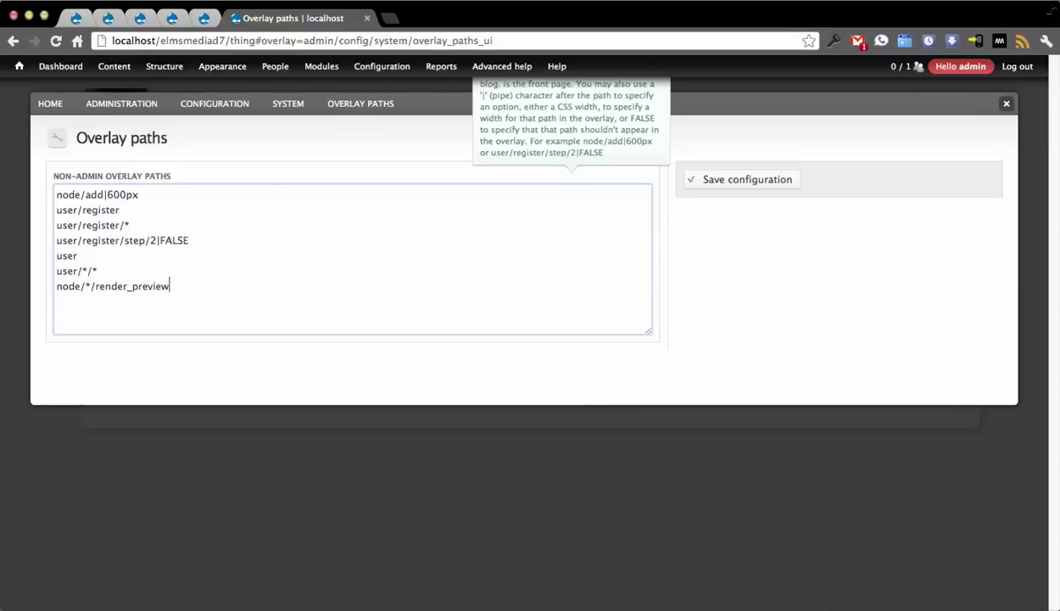
{"action": "left_click", "coordinate": [96, 271]}
{"action": "left_click_drag", "start_coordinate": [169, 286], "coordinate": [57, 256]}
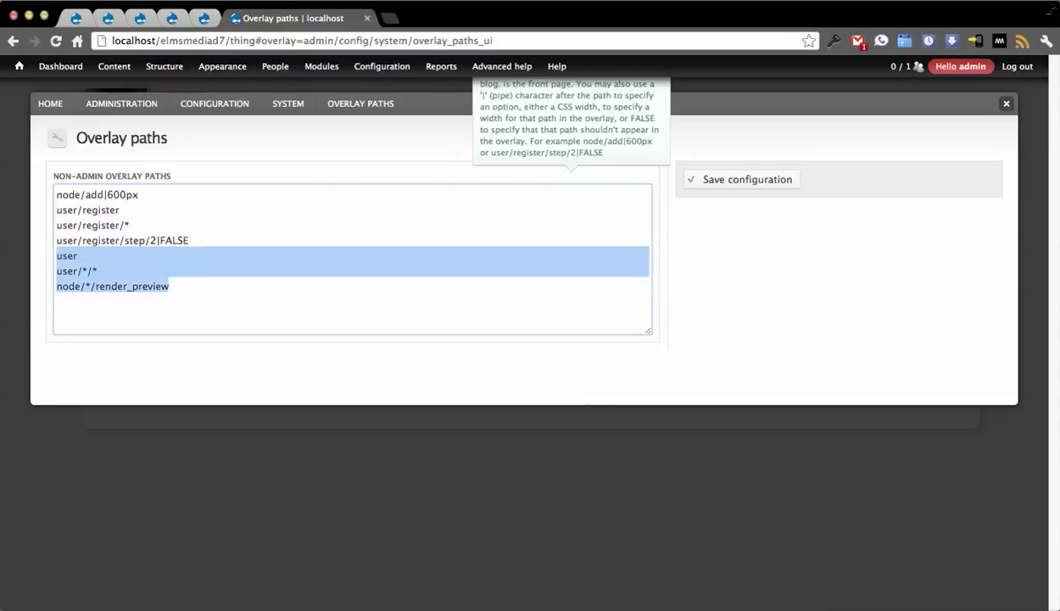
{"action": "left_click", "coordinate": [132, 286]}
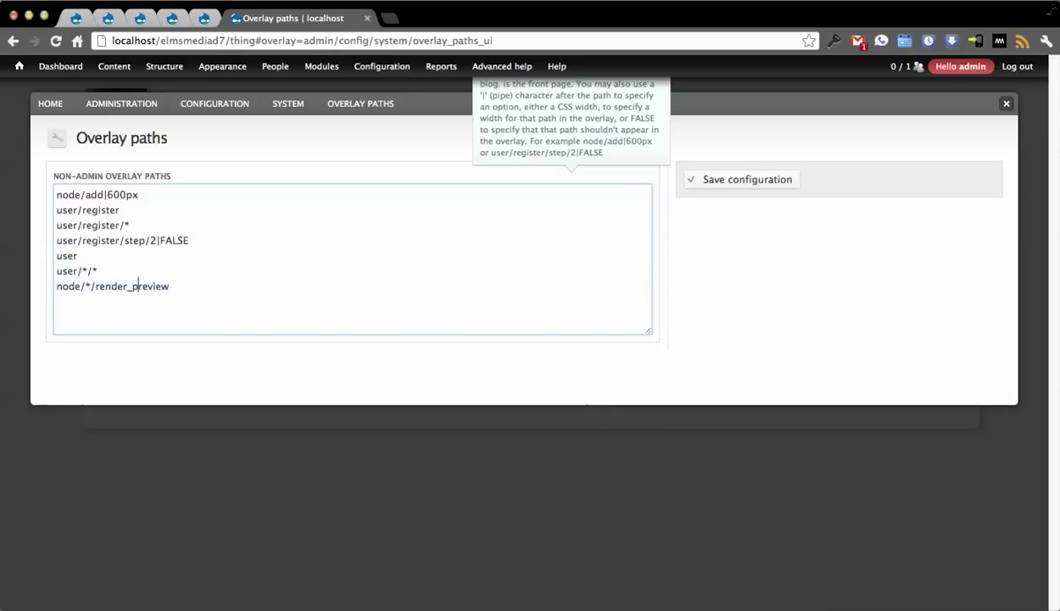
{"action": "left_click", "coordinate": [77, 255]}
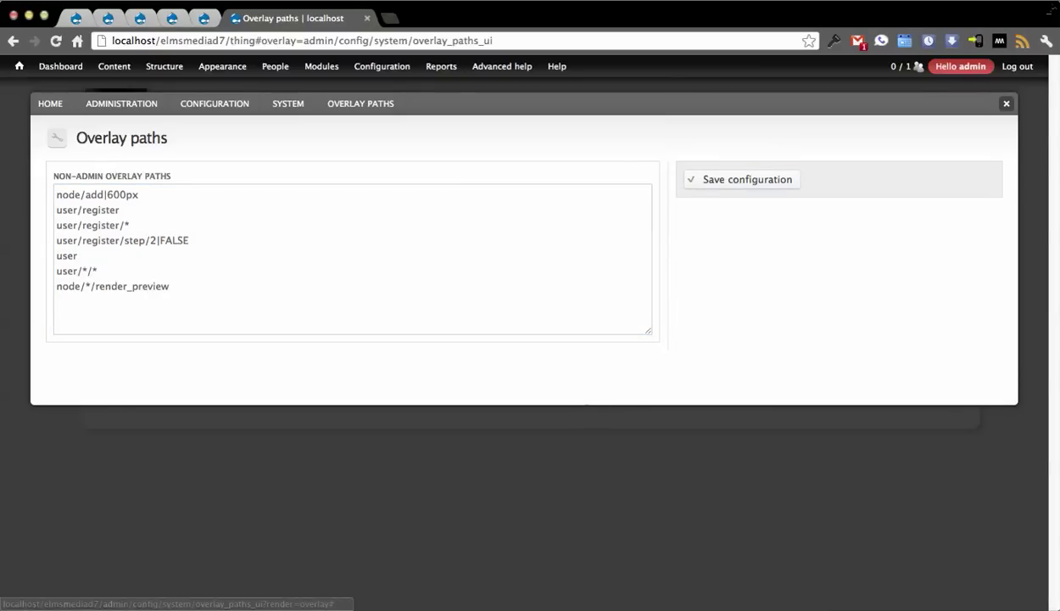
{"action": "left_click", "coordinate": [1006, 104]}
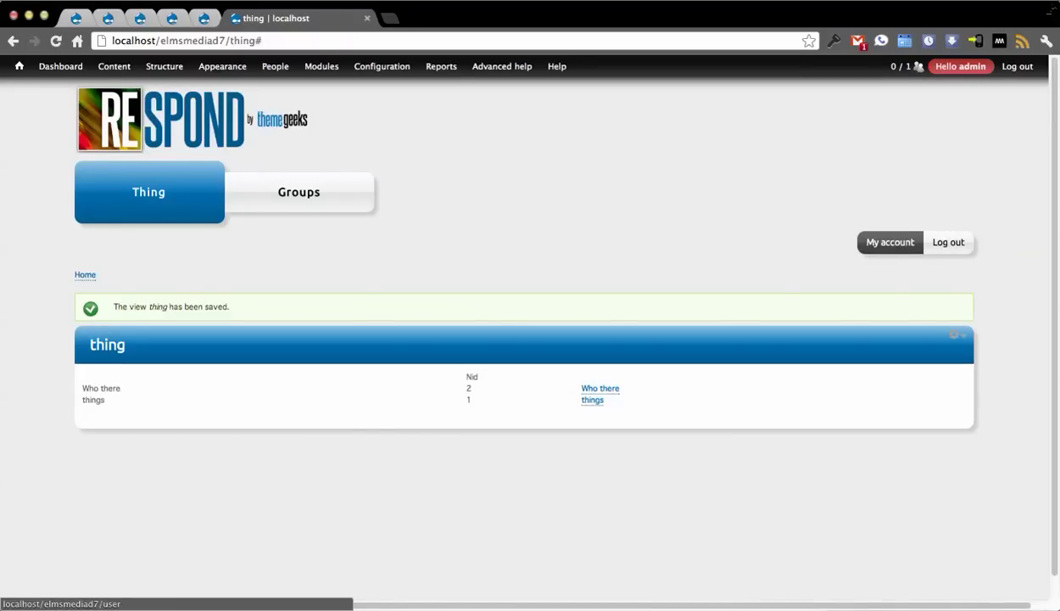
Step: Test the user paths by opening the account page in the overlay, switching between its edit and view pages, and closing the overlay
{"action": "left_click", "coordinate": [890, 241]}
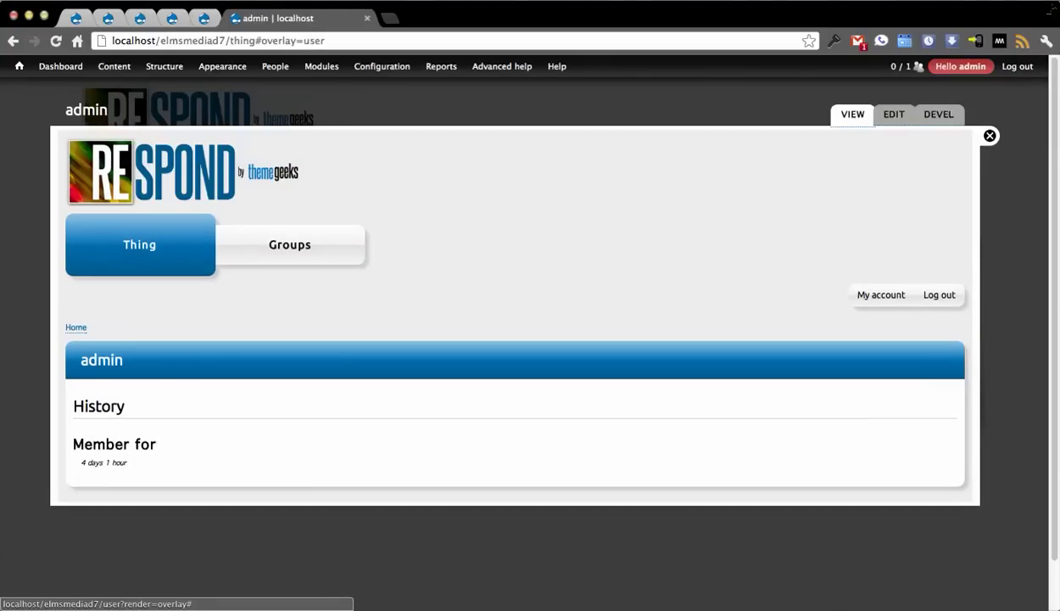
{"action": "left_click", "coordinate": [894, 113]}
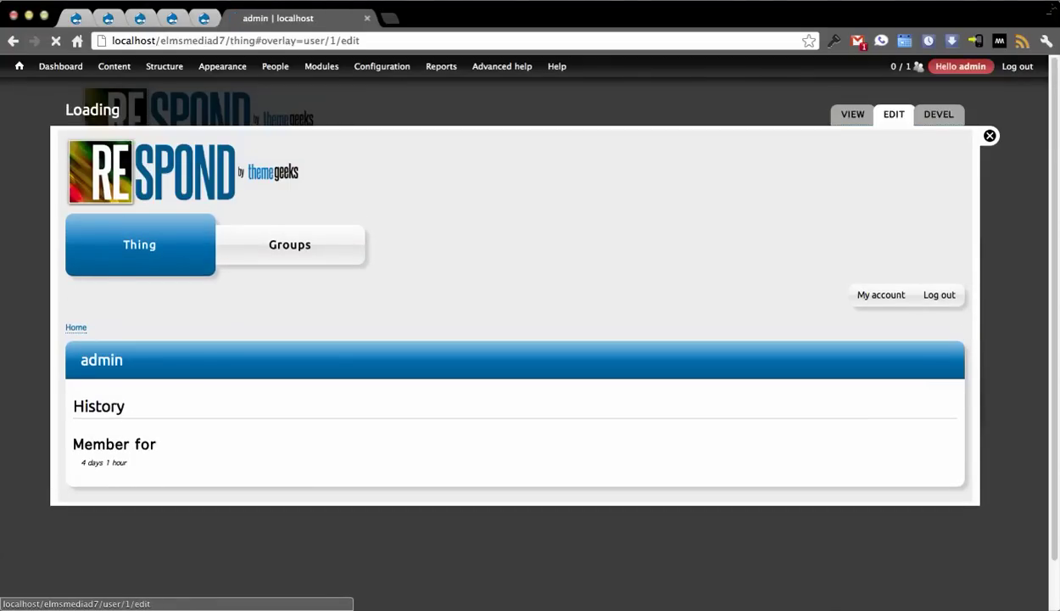
{"action": "left_click", "coordinate": [853, 114]}
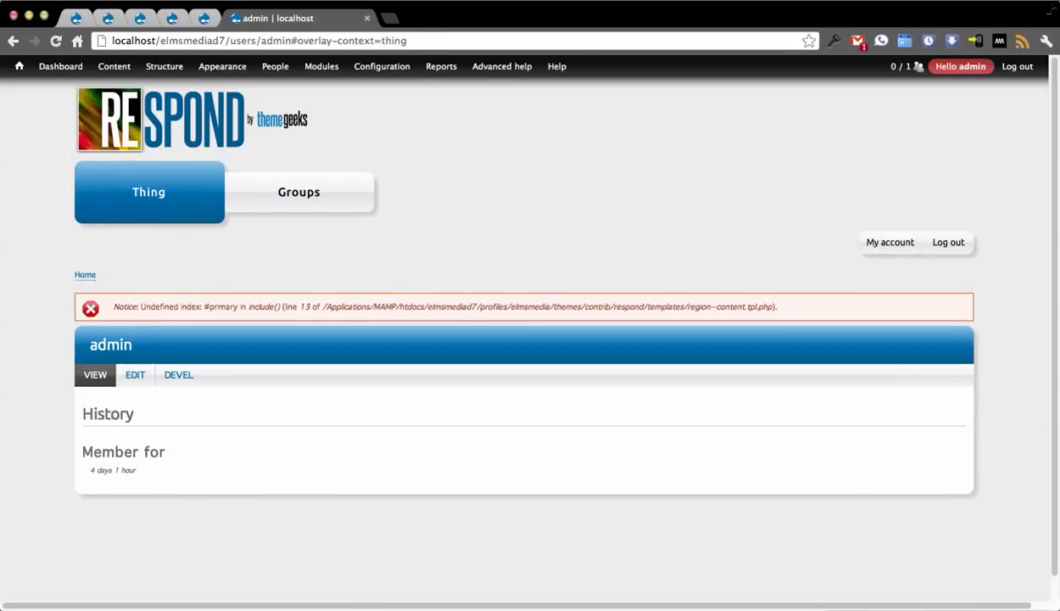
{"action": "left_click", "coordinate": [890, 242]}
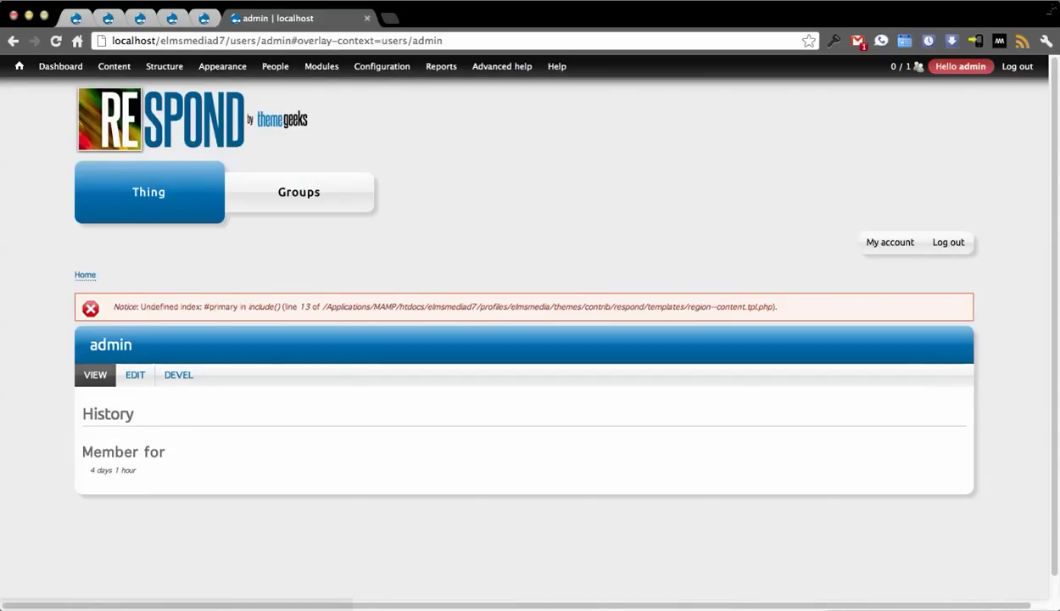
{"action": "left_click", "coordinate": [890, 242]}
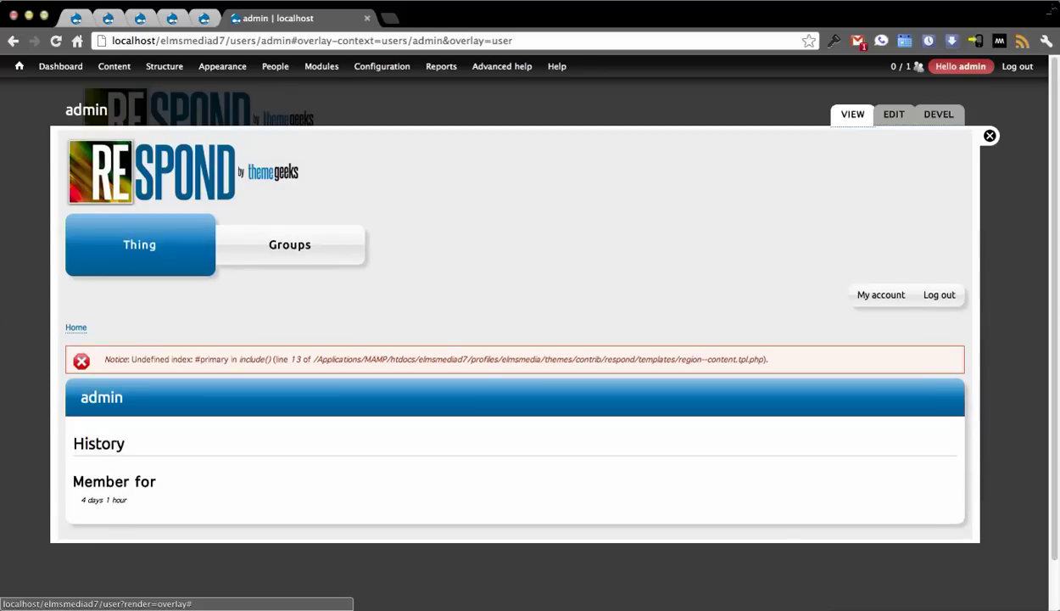
{"action": "left_click", "coordinate": [990, 136]}
Step: Visit the site's home page, the Groups page and the Thing page
{"action": "left_click", "coordinate": [19, 66]}
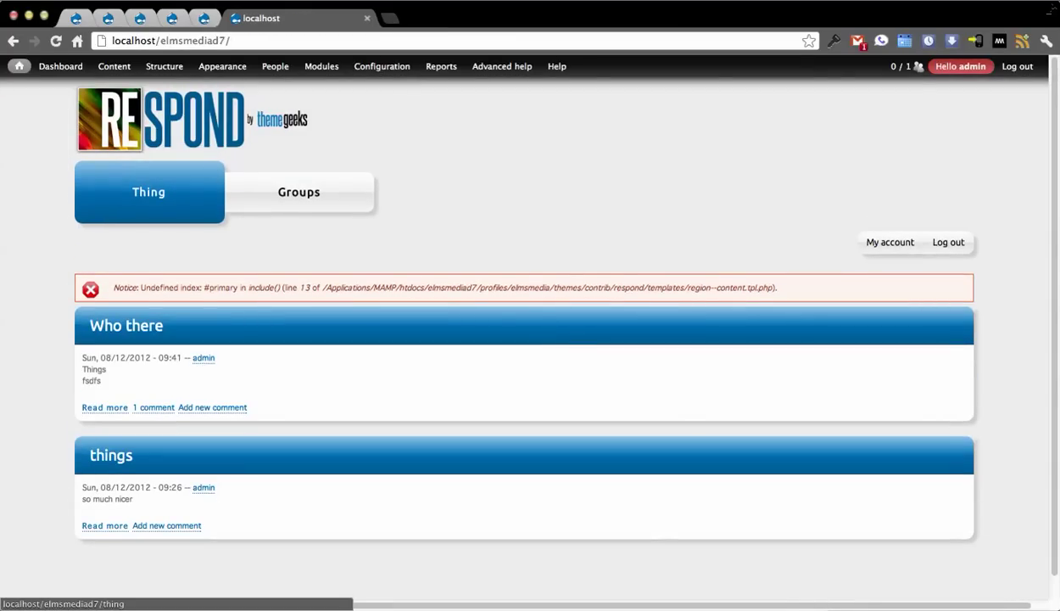
{"action": "left_click", "coordinate": [299, 191]}
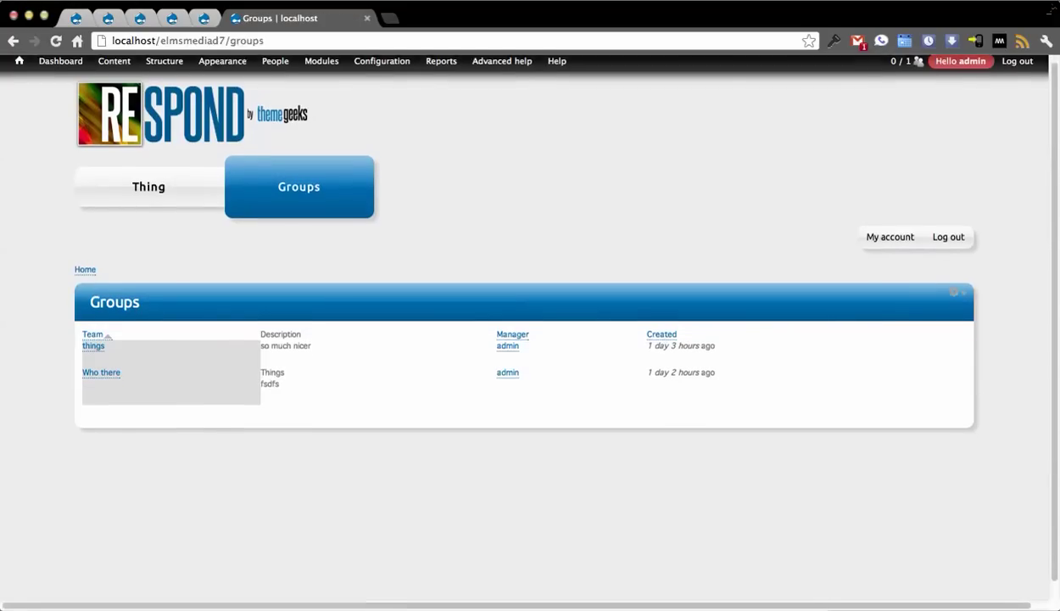
{"action": "left_click", "coordinate": [148, 192]}
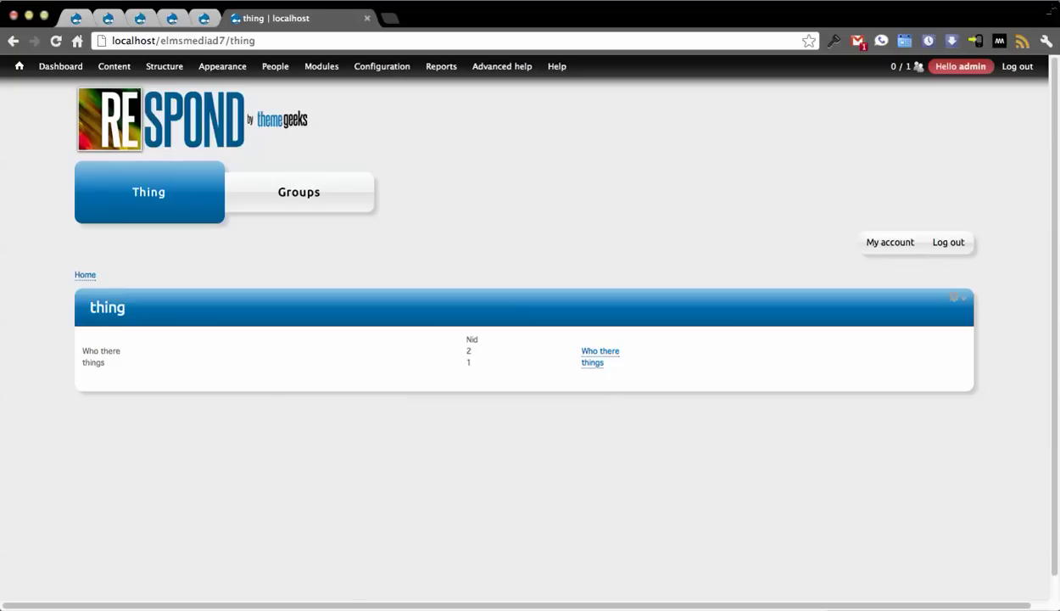
Step: Open the thing view for editing and show the Rewrite results settings of its Global: Custom text field
{"action": "left_click", "coordinate": [948, 310]}
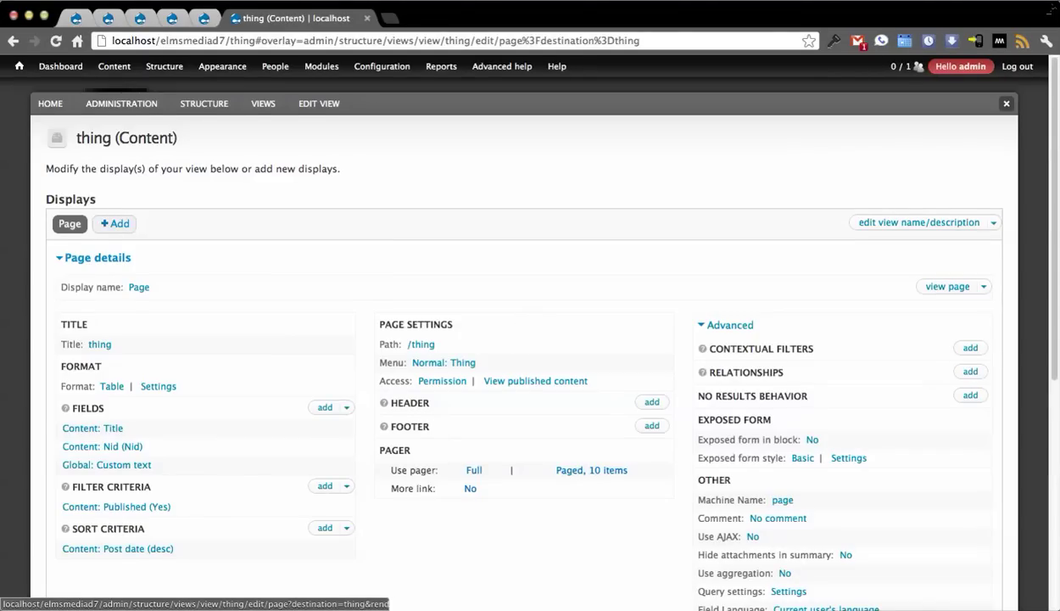
{"action": "scroll", "coordinate": [530, 340], "scroll_direction": "down", "scroll_amount": 3}
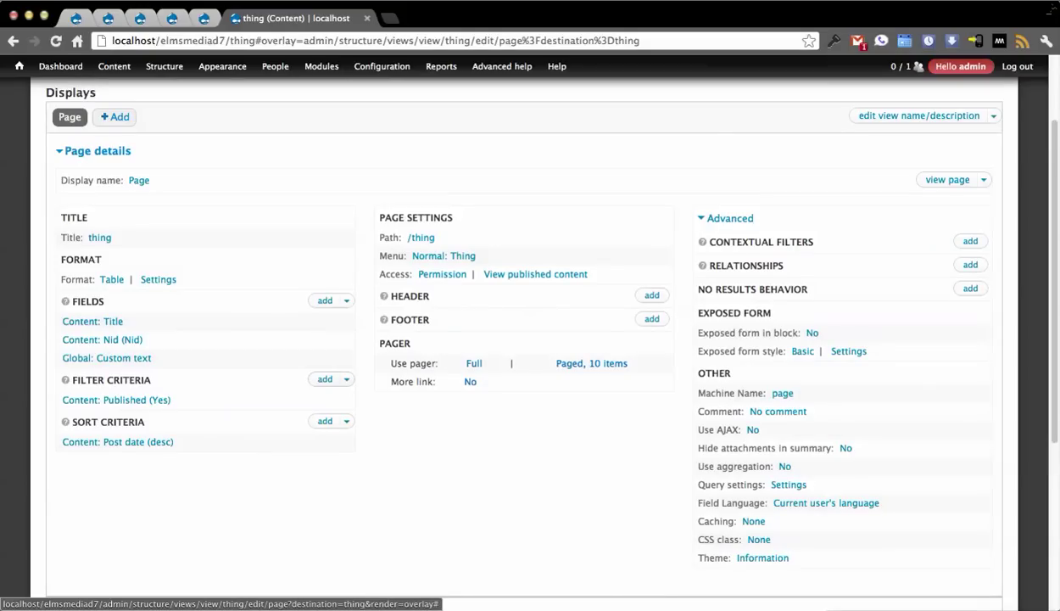
{"action": "left_click", "coordinate": [106, 357]}
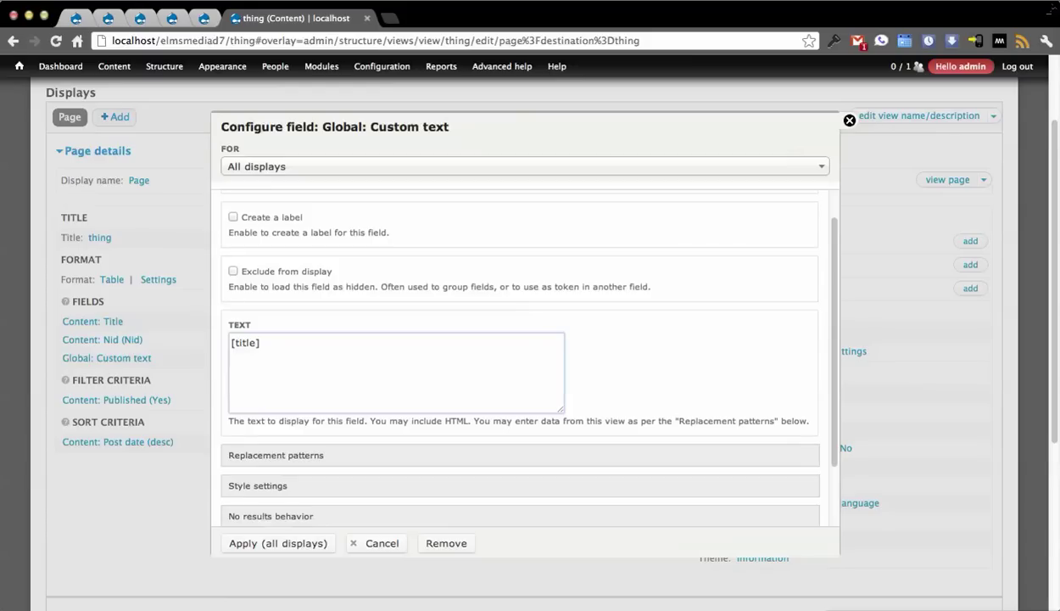
{"action": "left_click", "coordinate": [260, 343]}
{"action": "scroll", "coordinate": [520, 356], "scroll_direction": "down", "scroll_amount": 5}
{"action": "left_click", "coordinate": [261, 470]}
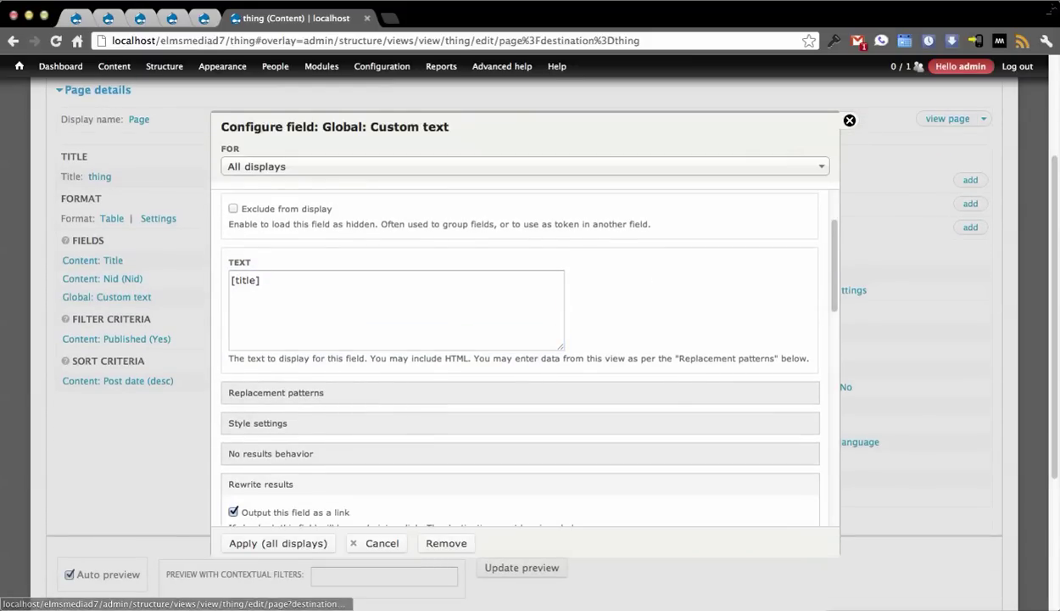
Step: Examine the custom text field's link path for the render preview, close the field settings, and save the thing view
{"action": "scroll", "coordinate": [517, 356], "scroll_direction": "down", "scroll_amount": 5}
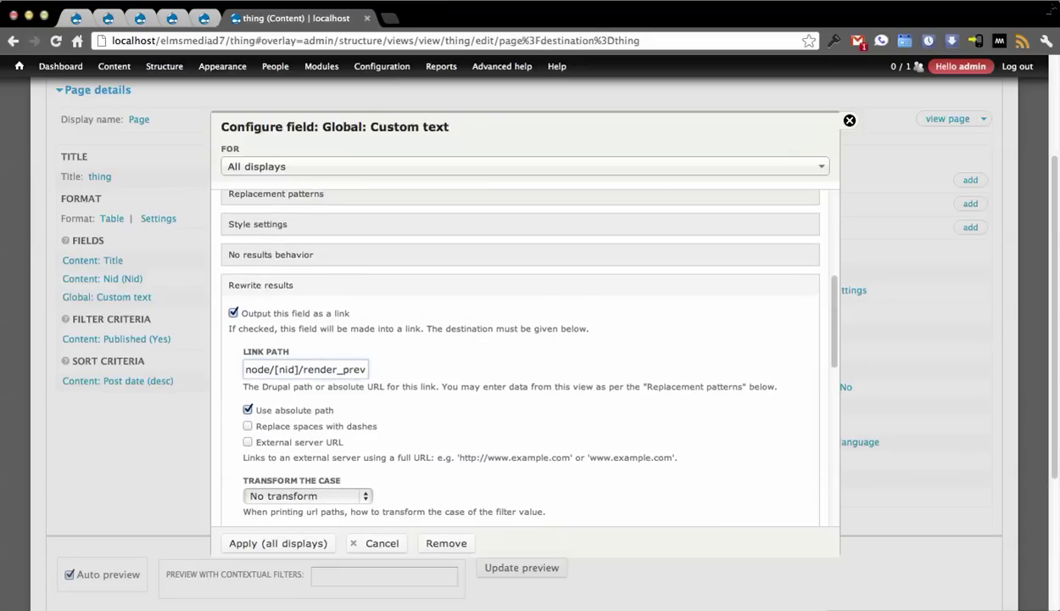
{"action": "left_click_drag", "start_coordinate": [246, 369], "coordinate": [367, 369]}
{"action": "left_click", "coordinate": [325, 369]}
{"action": "left_click", "coordinate": [377, 543]}
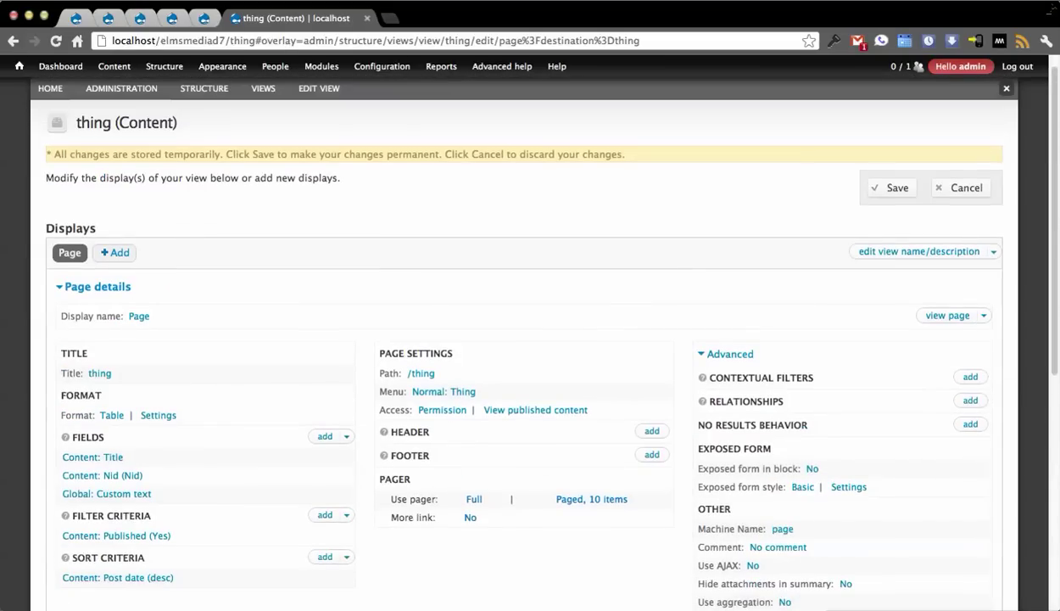
{"action": "left_click", "coordinate": [891, 188]}
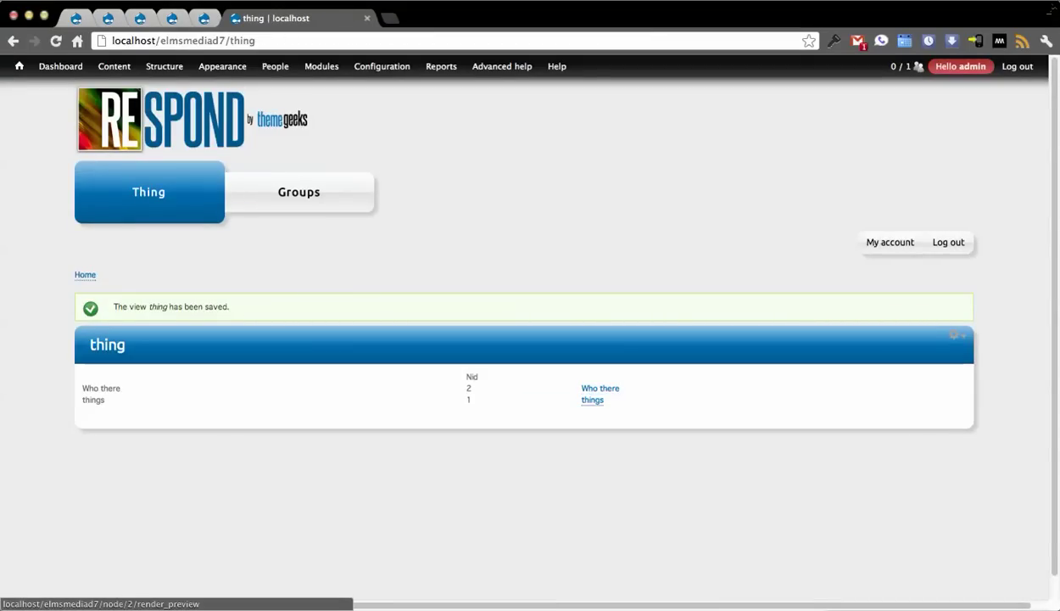
Step: Test the "Who there" link in the thing listing by opening its render preview in the overlay, and close it
{"action": "left_click", "coordinate": [600, 387]}
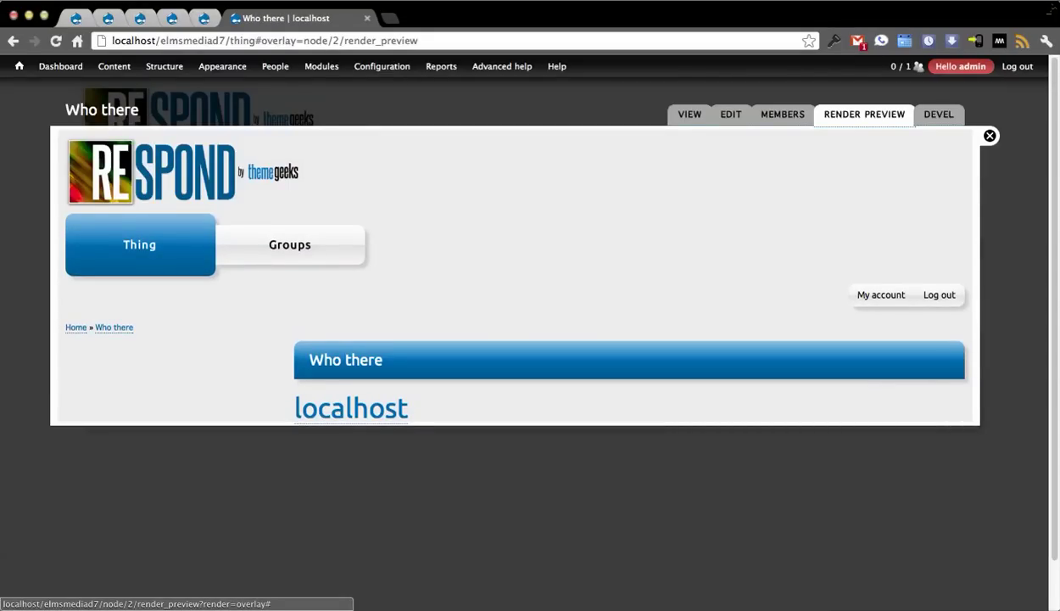
{"action": "left_click", "coordinate": [989, 136]}
Step: Open the elmsmedia-render_preview context for editing and show its Path condition
{"action": "mouse_move", "coordinate": [222, 66]}
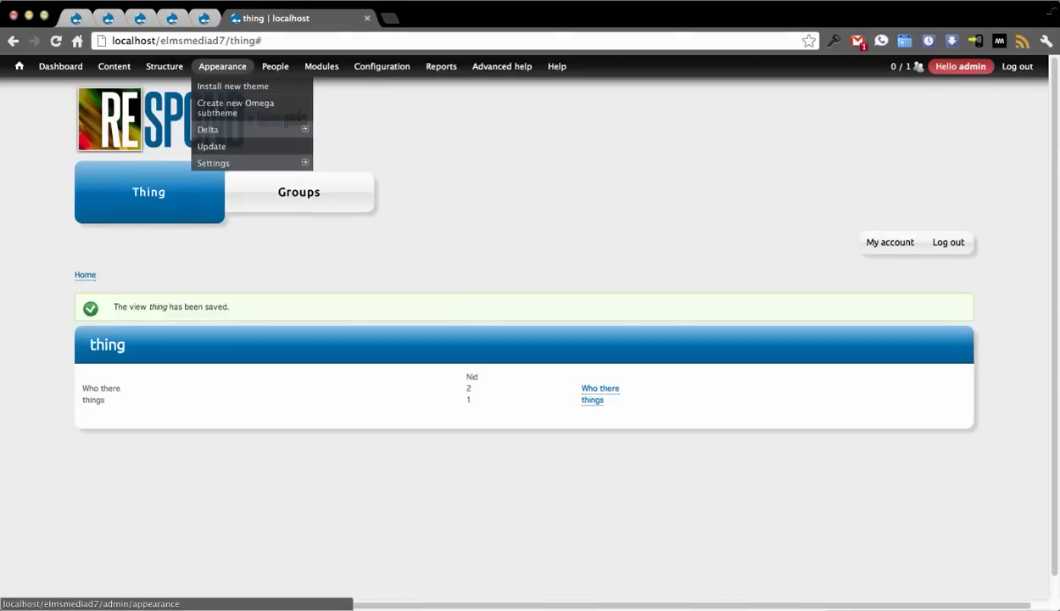
{"action": "mouse_move", "coordinate": [164, 66]}
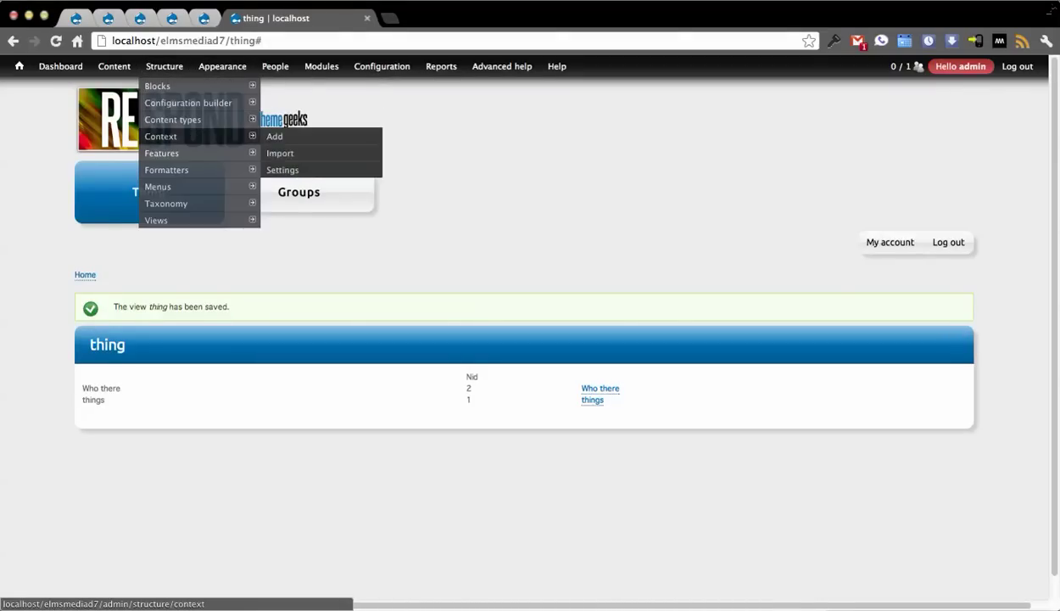
{"action": "left_click", "coordinate": [161, 136]}
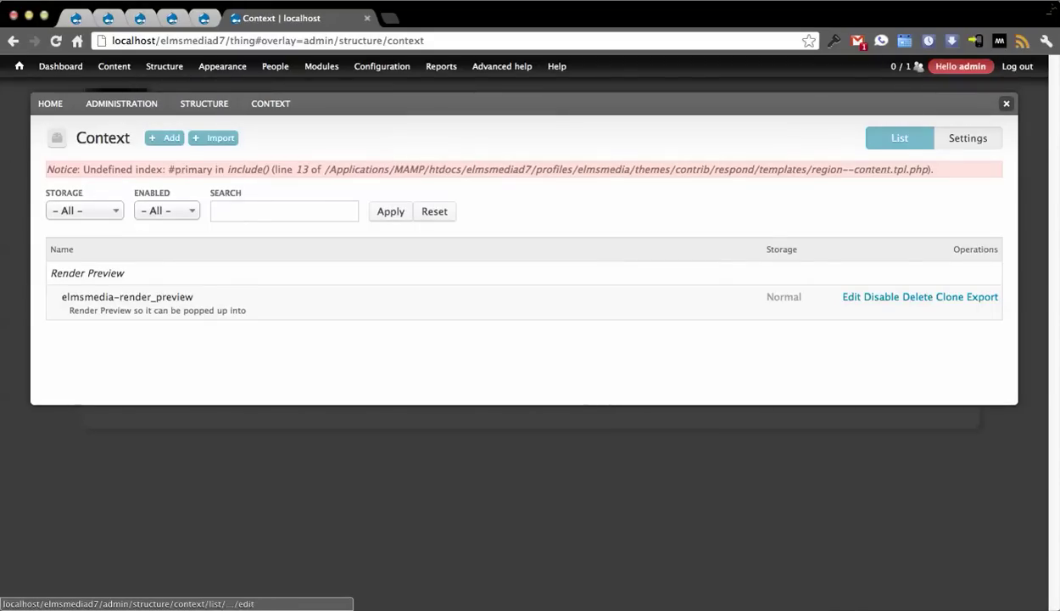
{"action": "left_click", "coordinate": [851, 297]}
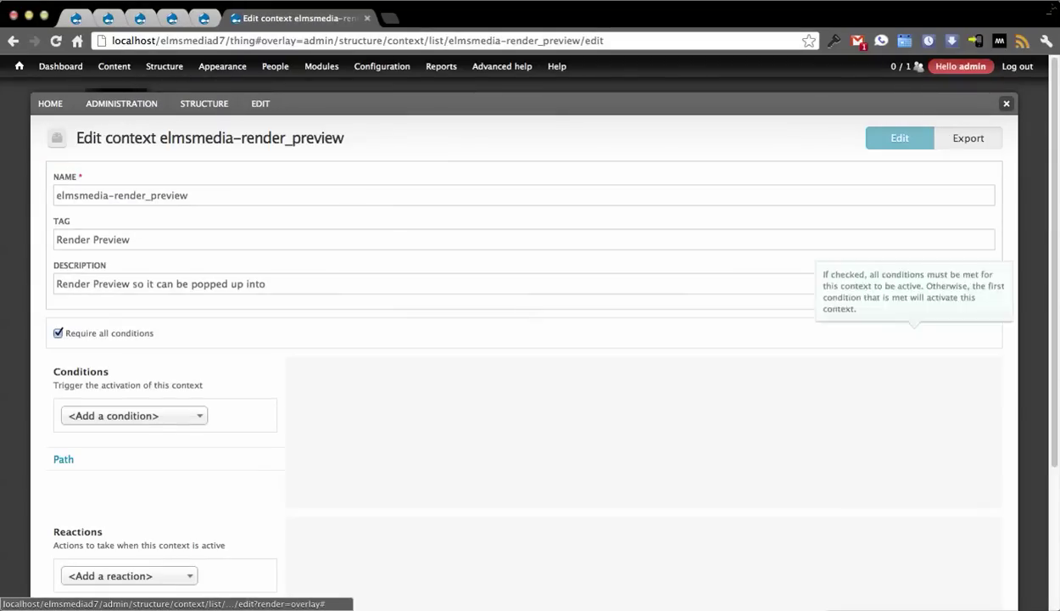
{"action": "scroll", "coordinate": [524, 339], "scroll_direction": "down", "scroll_amount": 2}
{"action": "left_click", "coordinate": [63, 379]}
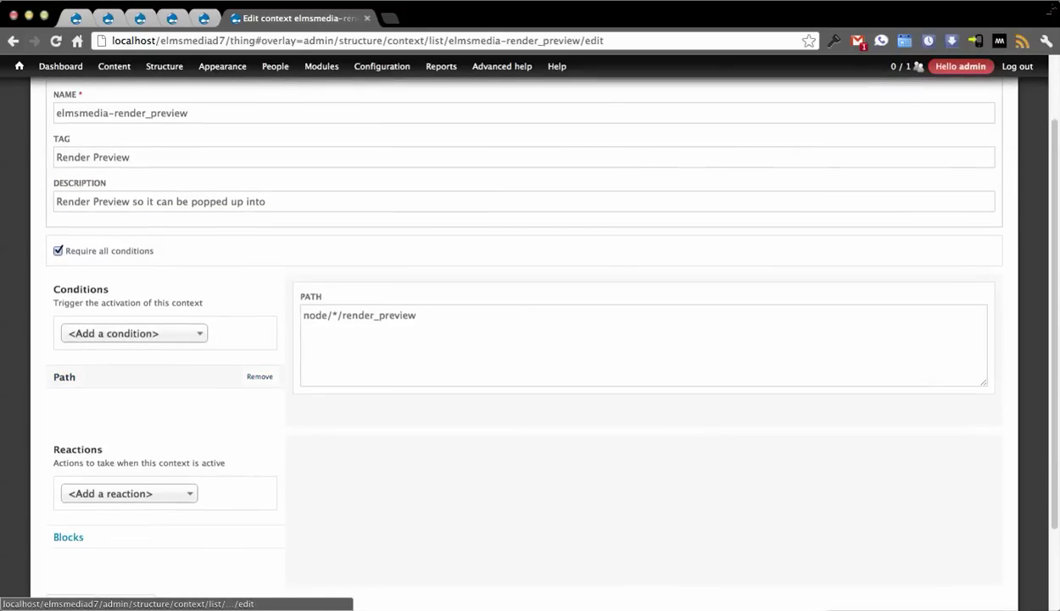
Step: Show the Blocks reaction of the render preview context with its block regions
{"action": "scroll", "coordinate": [530, 340], "scroll_direction": "down", "scroll_amount": 1}
{"action": "scroll", "coordinate": [525, 339], "scroll_direction": "down", "scroll_amount": 2}
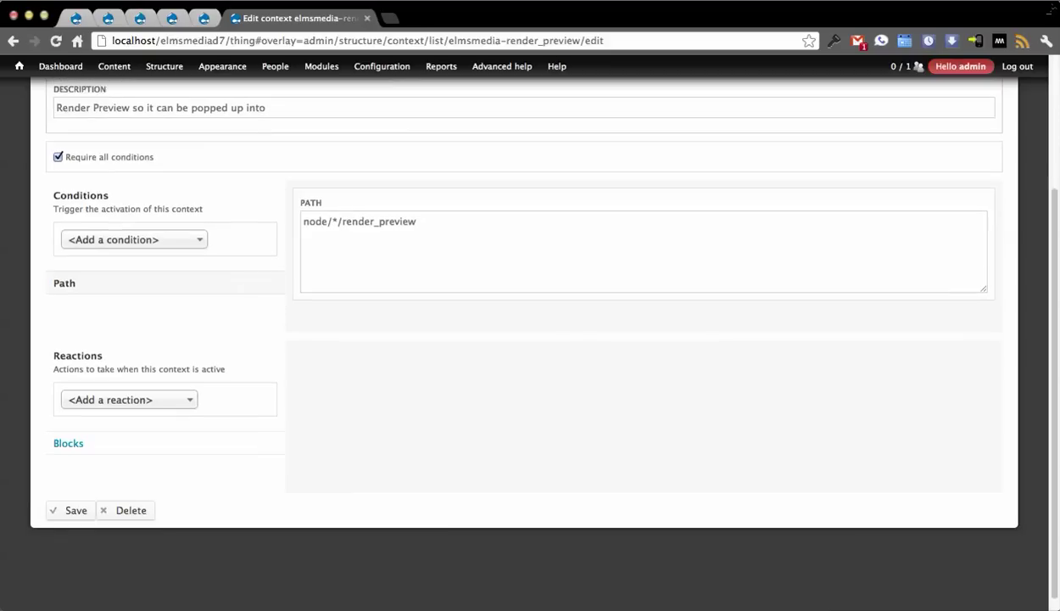
{"action": "left_click", "coordinate": [67, 442]}
{"action": "scroll", "coordinate": [524, 339], "scroll_direction": "down", "scroll_amount": 1}
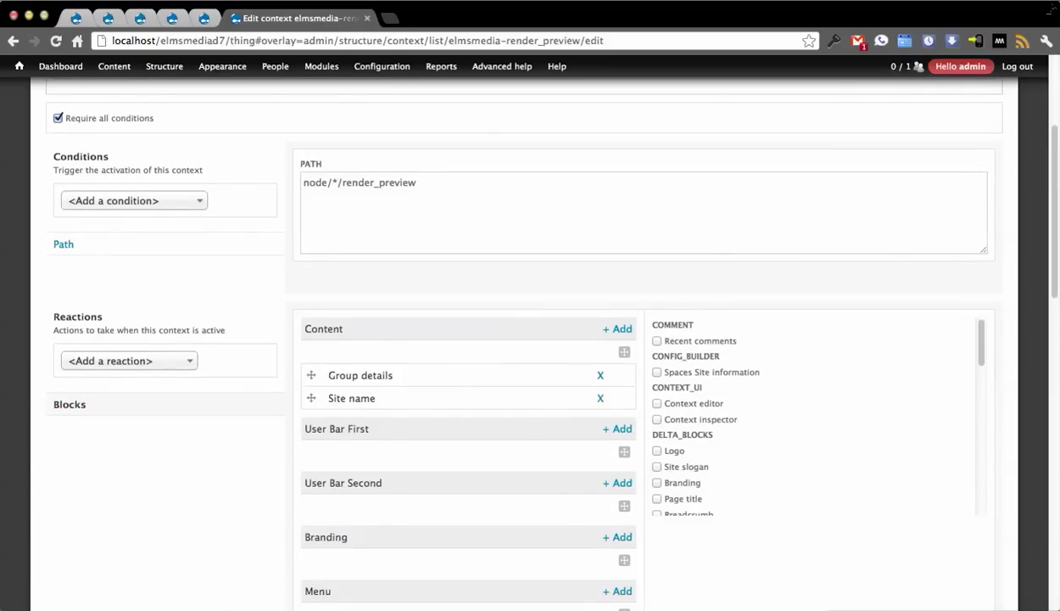
Step: Examine the reaction types available for the context and dismiss the list without adding one
{"action": "left_click", "coordinate": [129, 361]}
{"action": "scroll", "coordinate": [123, 443], "scroll_direction": "down", "scroll_amount": 3}
{"action": "key", "text": "Up"}
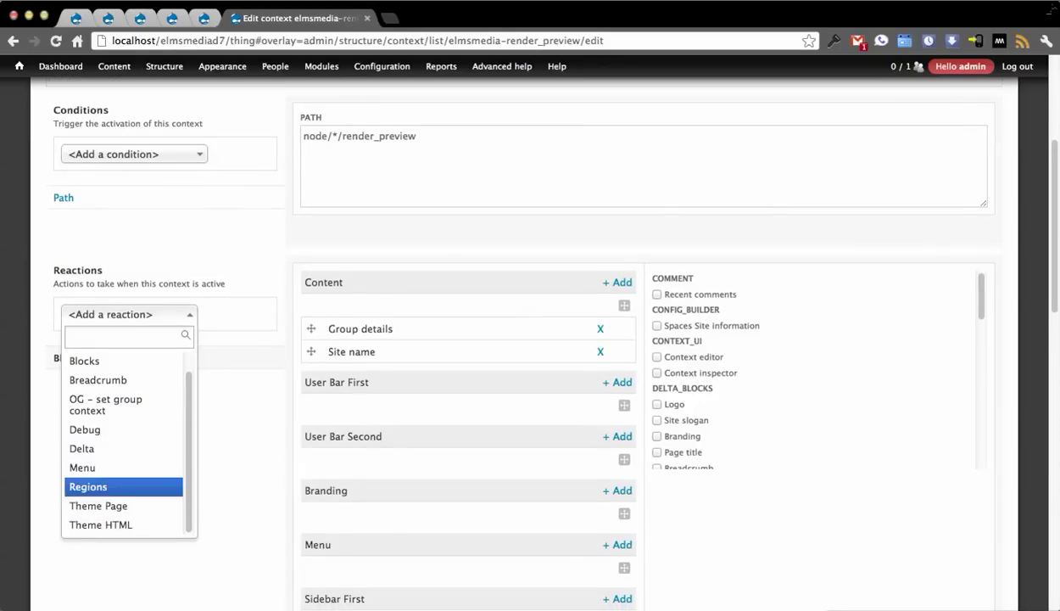
{"action": "key", "text": "Up"}
{"action": "key", "text": "Up"}
{"action": "scroll", "coordinate": [123, 445], "scroll_direction": "up", "scroll_amount": 3}
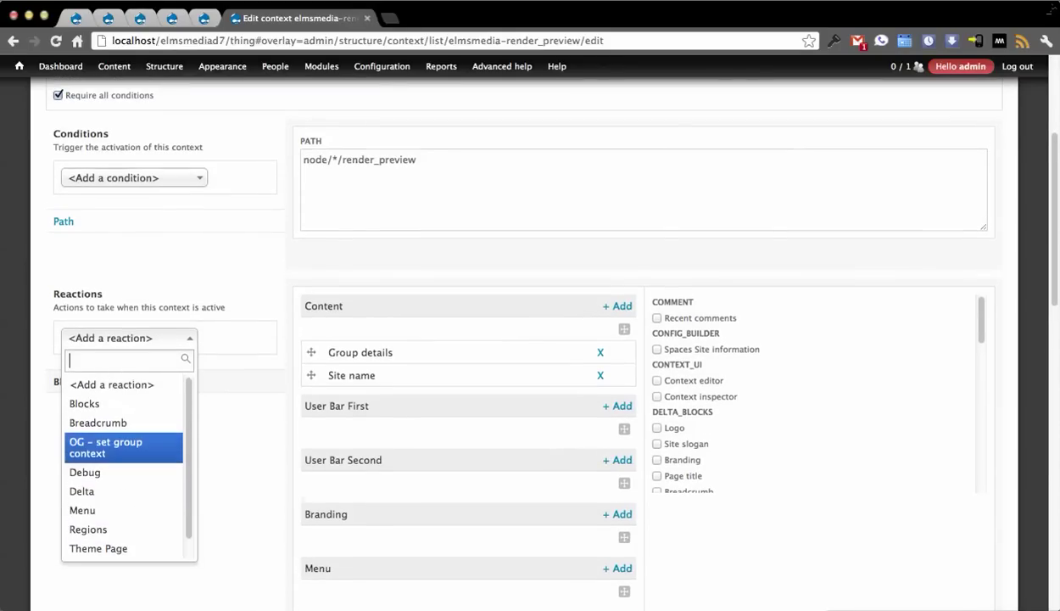
{"action": "key", "text": "Escape"}
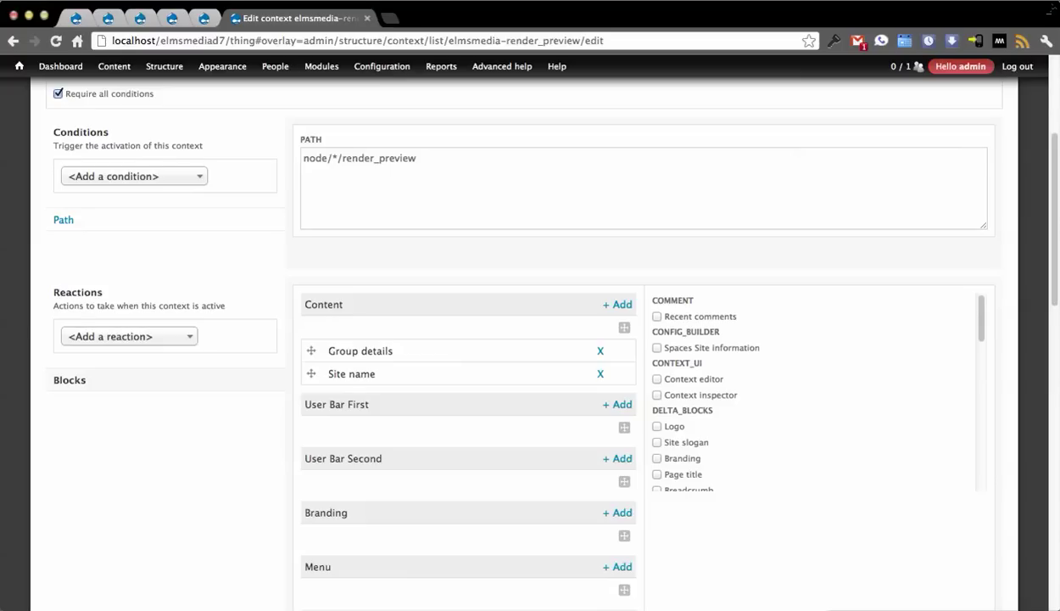
Step: Look over the context's conditions and block regions, and close the context editor without saving
{"action": "scroll", "coordinate": [538, 339], "scroll_direction": "down", "scroll_amount": 2}
{"action": "scroll", "coordinate": [539, 339], "scroll_direction": "up", "scroll_amount": 10}
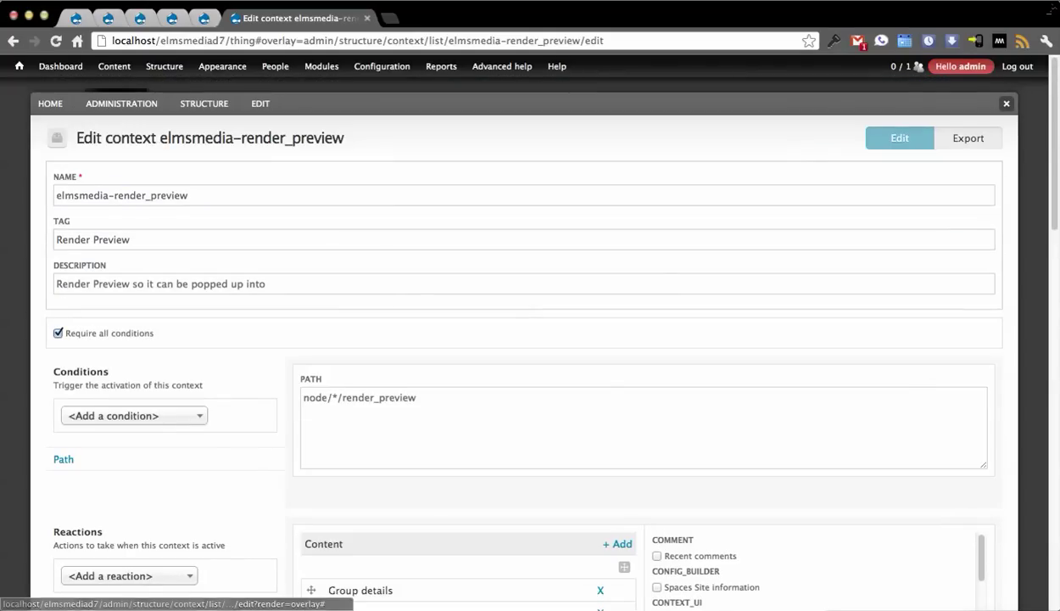
{"action": "left_click", "coordinate": [1006, 103]}
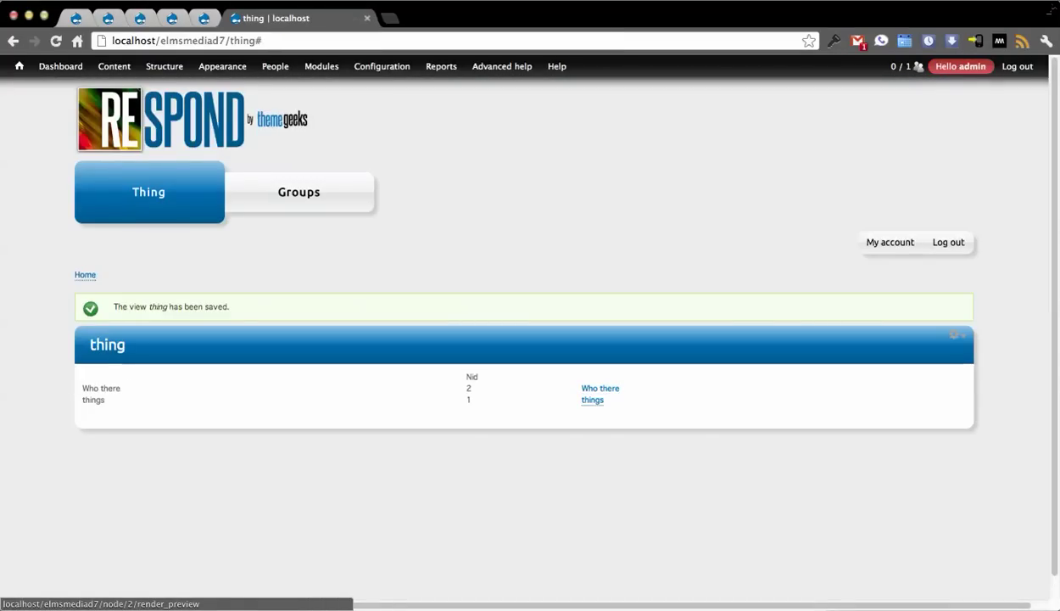
Step: Open the "Who there" node's edit form from its render preview overlay, look through the form, and close the overlay without saving
{"action": "left_click", "coordinate": [600, 388]}
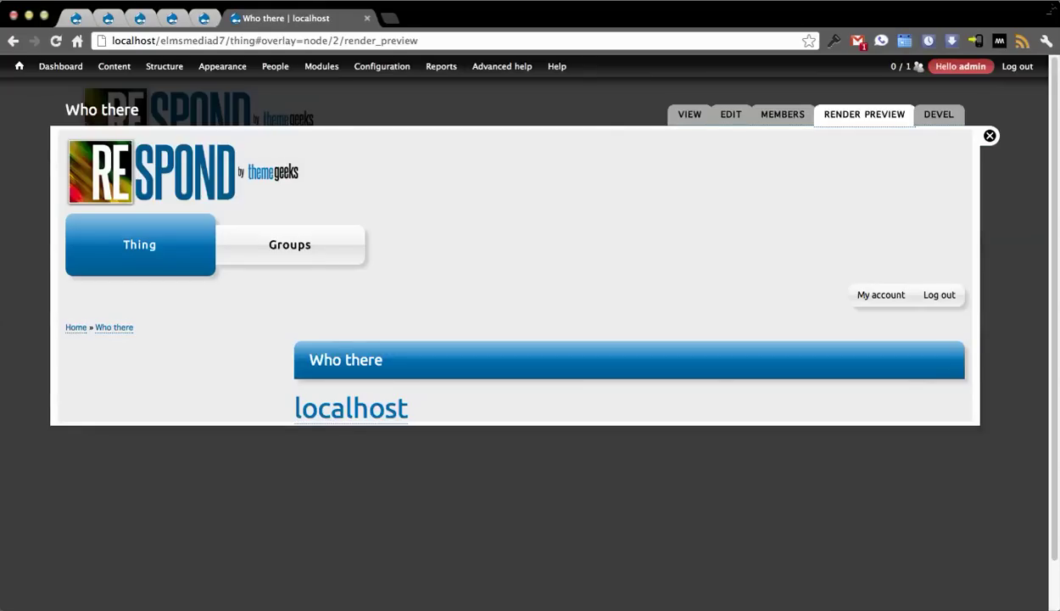
{"action": "left_click", "coordinate": [730, 114]}
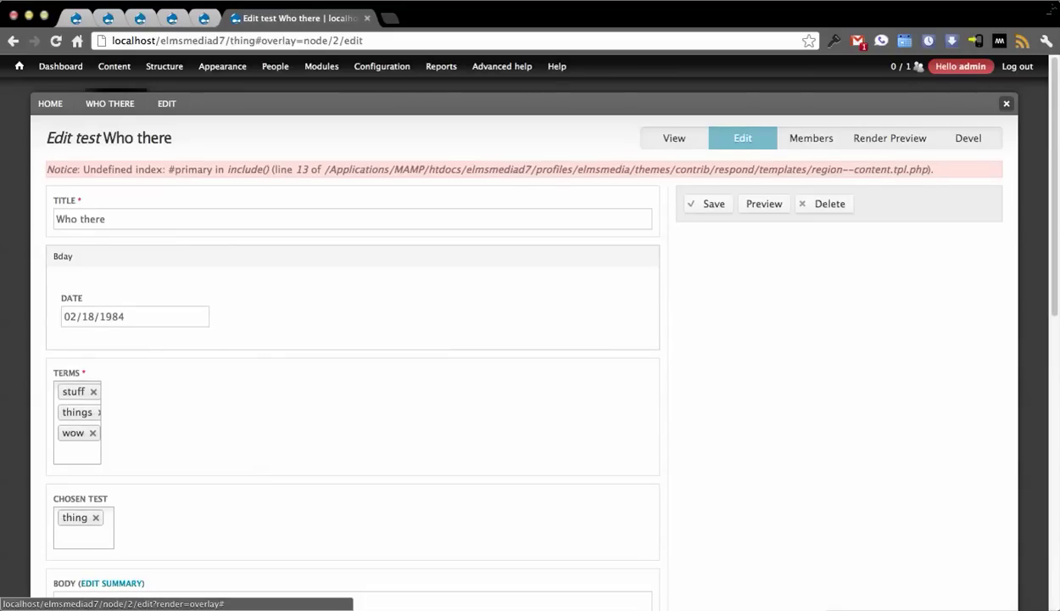
{"action": "scroll", "coordinate": [530, 339], "scroll_direction": "down", "scroll_amount": 10}
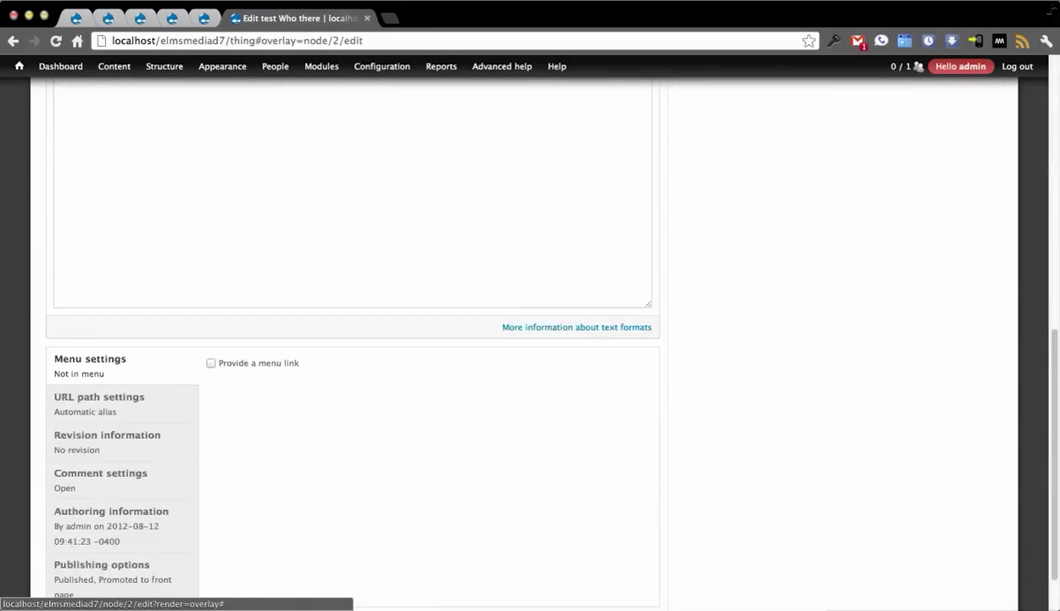
{"action": "scroll", "coordinate": [530, 339], "scroll_direction": "up", "scroll_amount": 10}
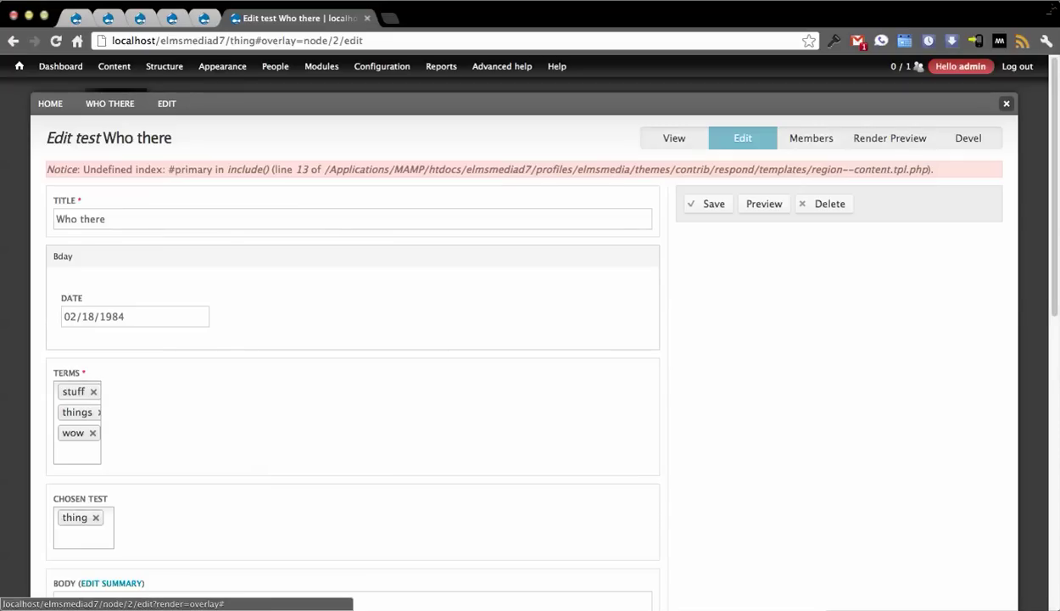
{"action": "left_click", "coordinate": [1006, 103]}
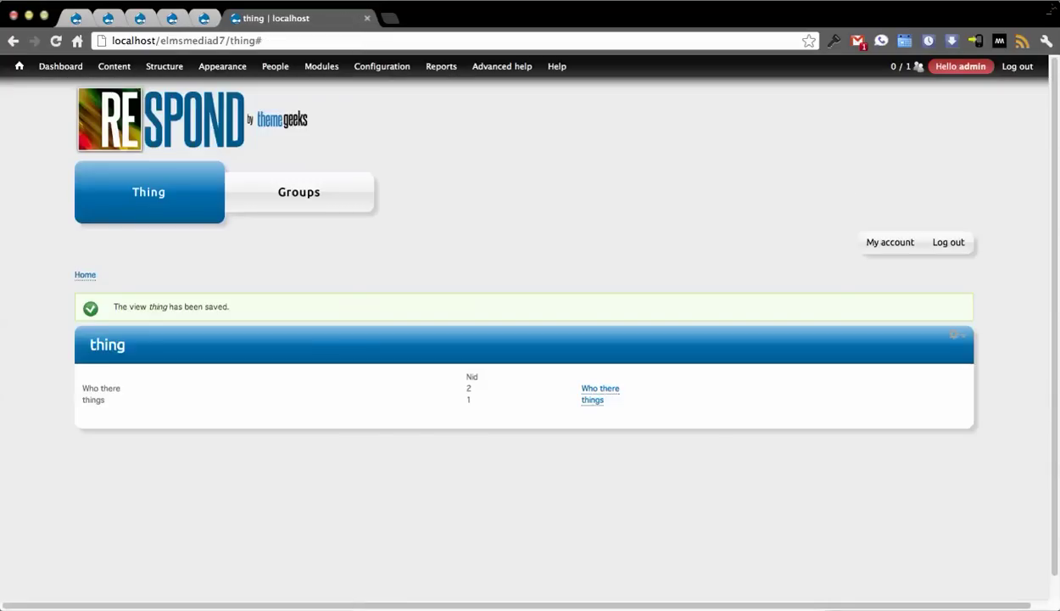